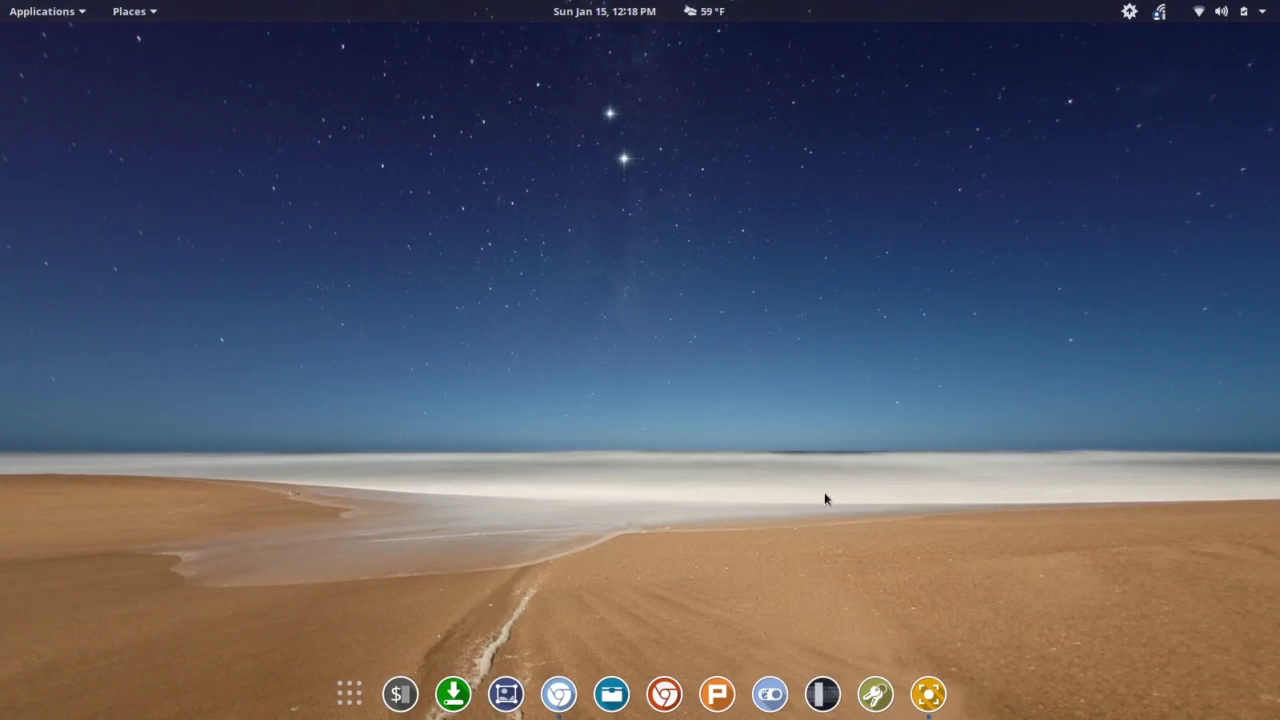
- Launch Enpass from the dock and unlock the vault with the master password
left_click(878, 694)
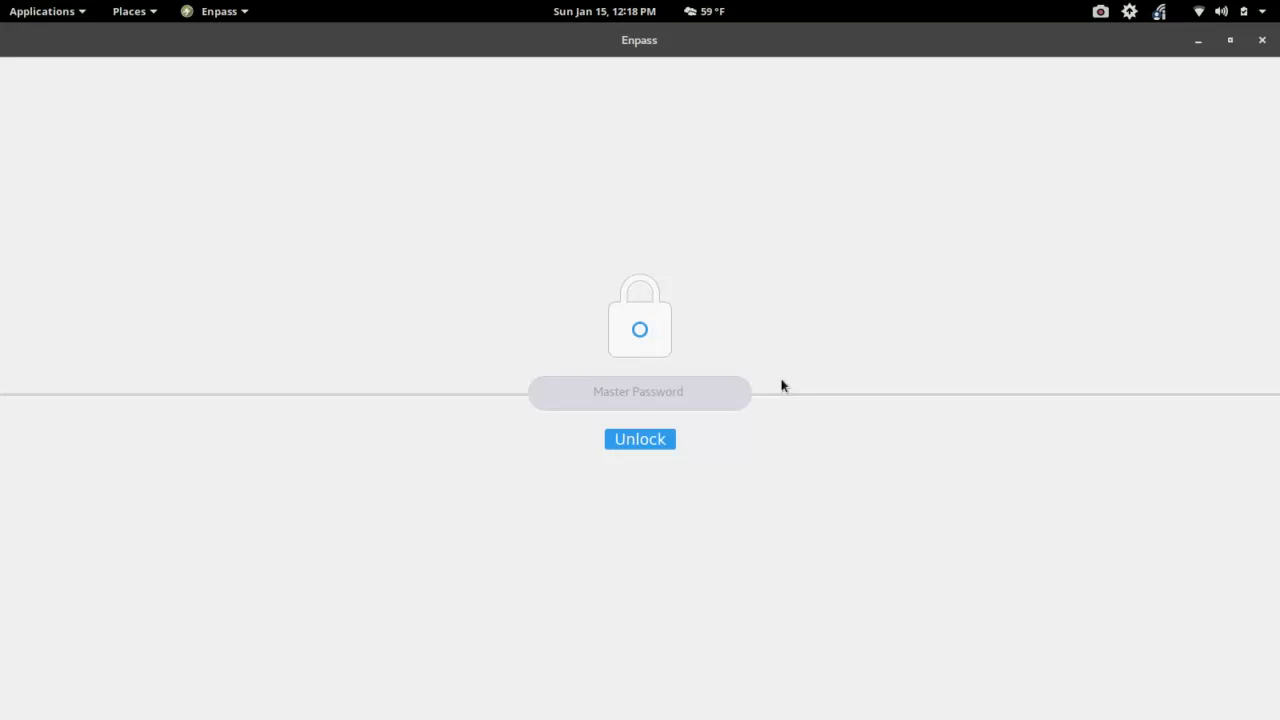
type("••••••••••")
left_click(668, 443)
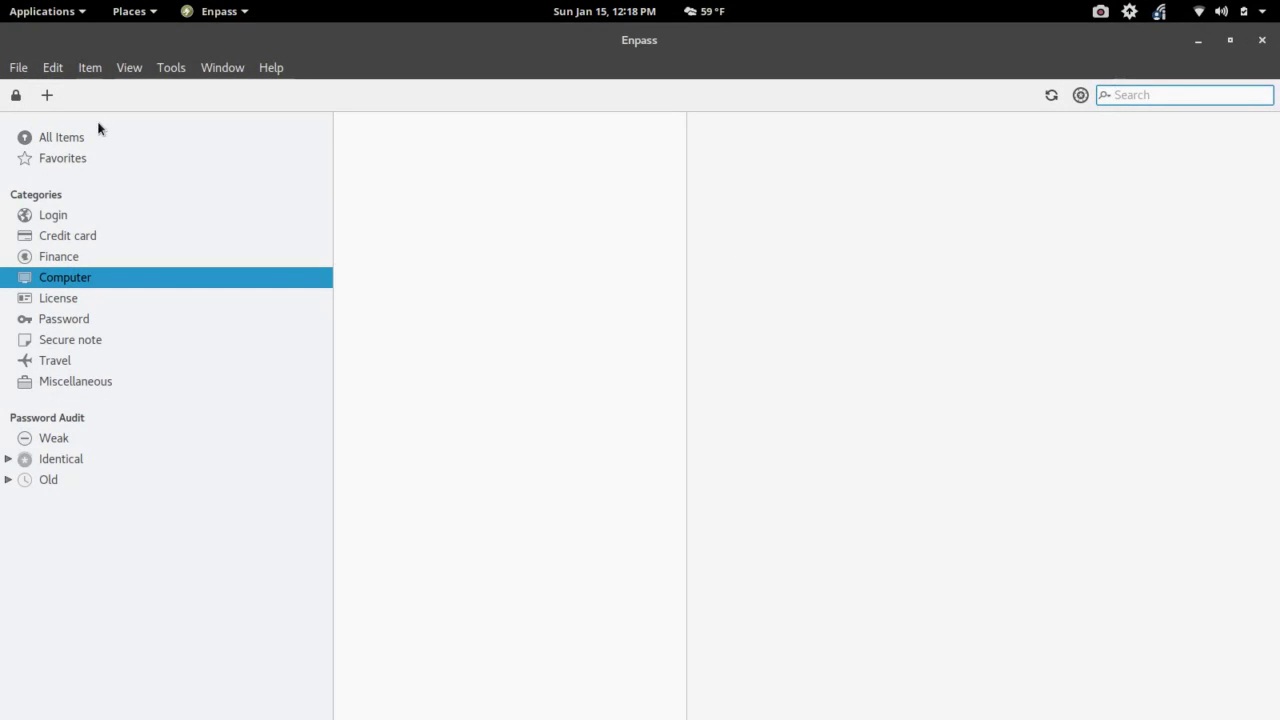
- Browse the File, Edit, Item and View menus to see their commands
left_click(19, 70)
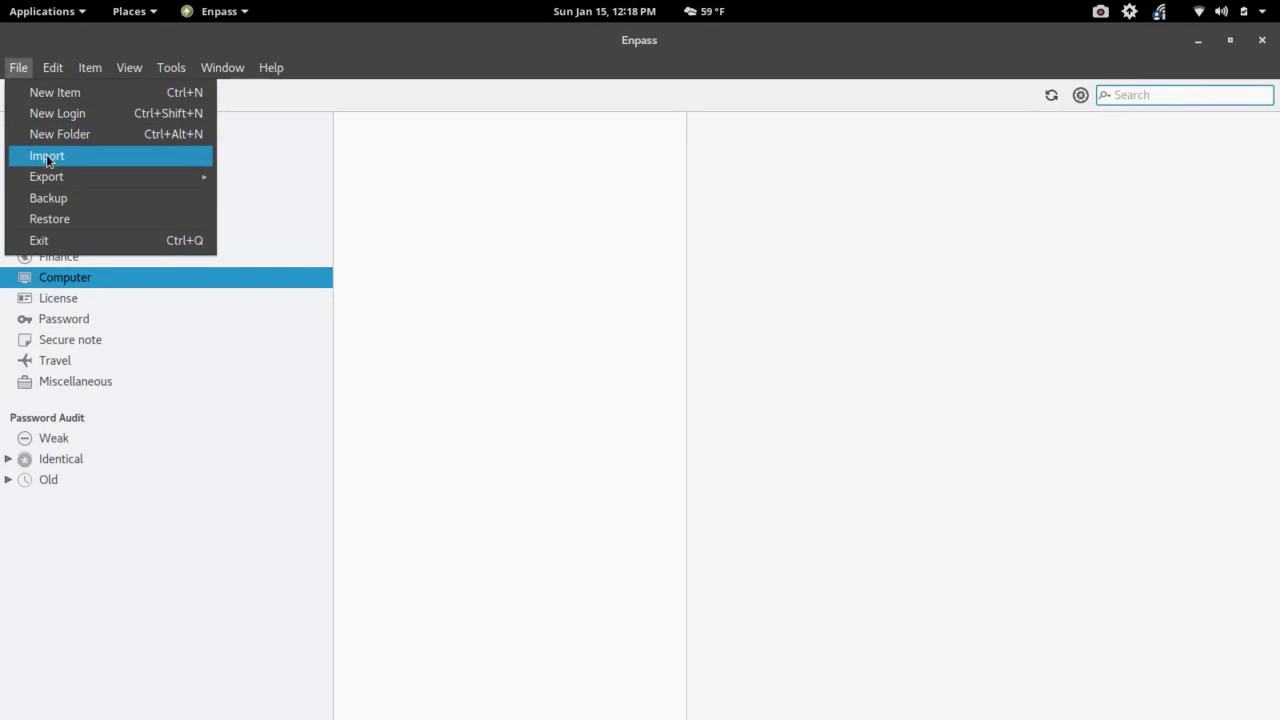
mouse_move(50, 175)
mouse_move(53, 67)
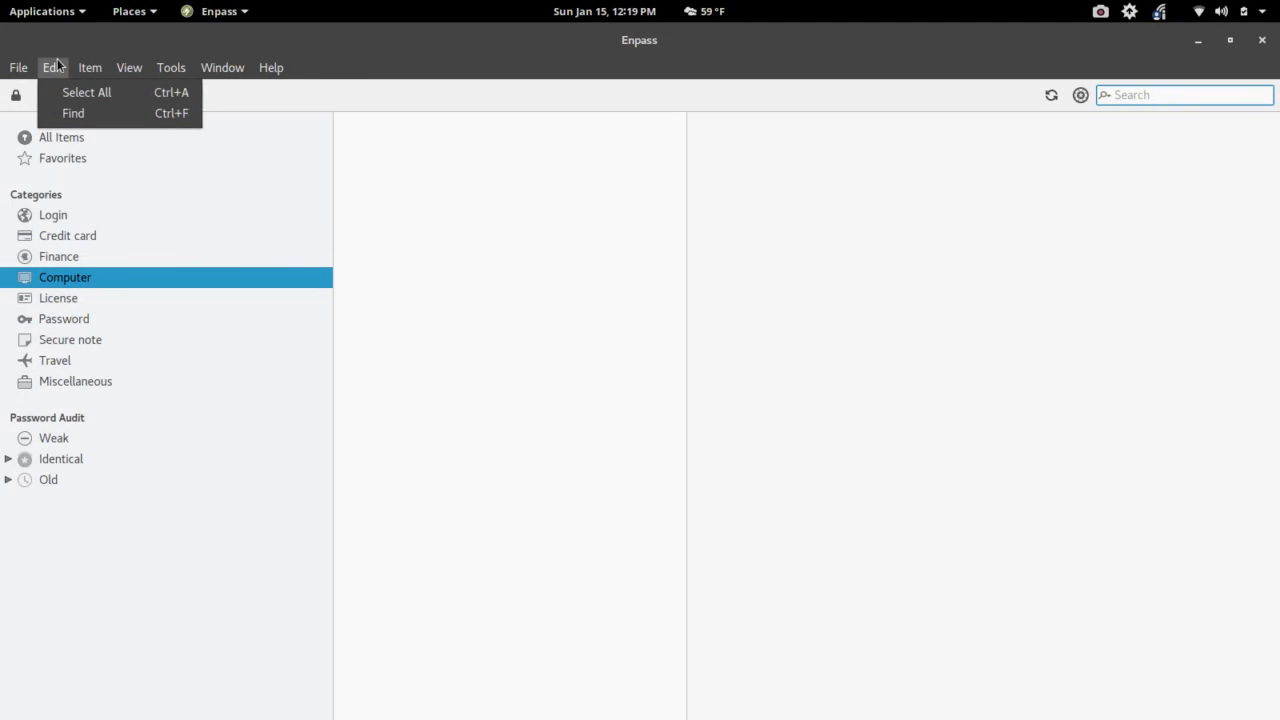
mouse_move(92, 71)
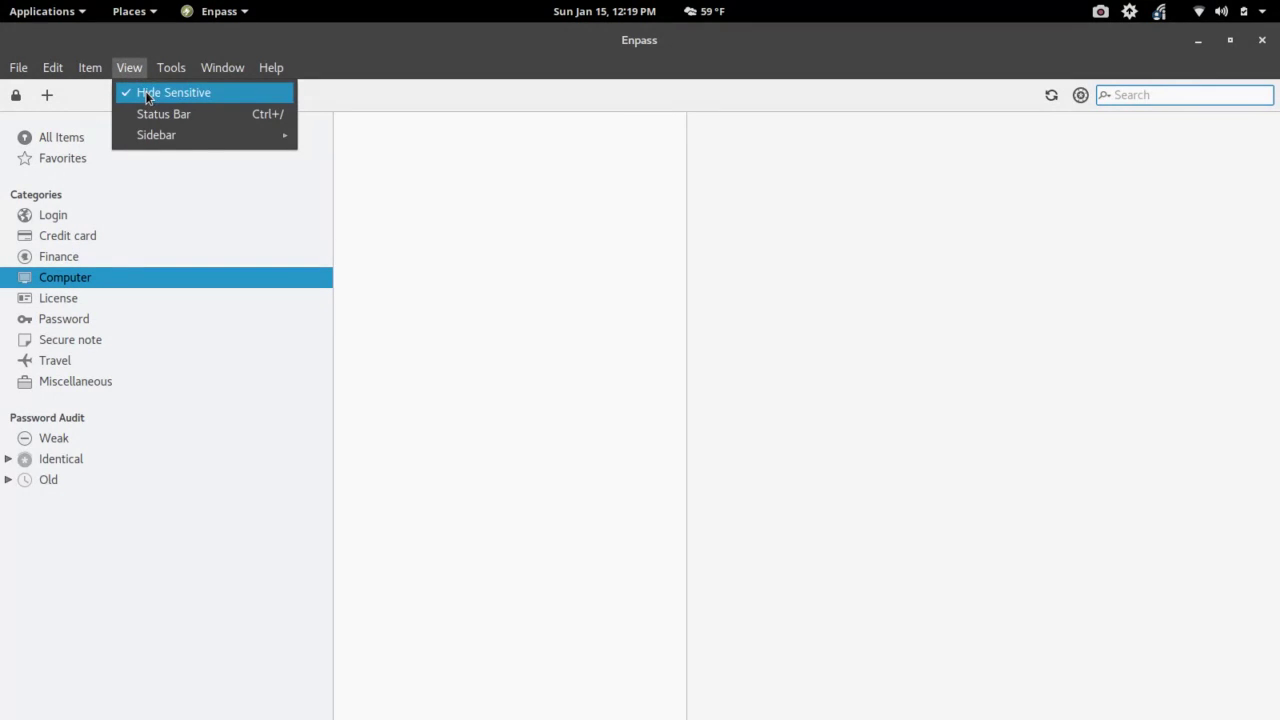
- Look at View > Sidebar, then lock the vault via Tools > Lock
mouse_move(147, 134)
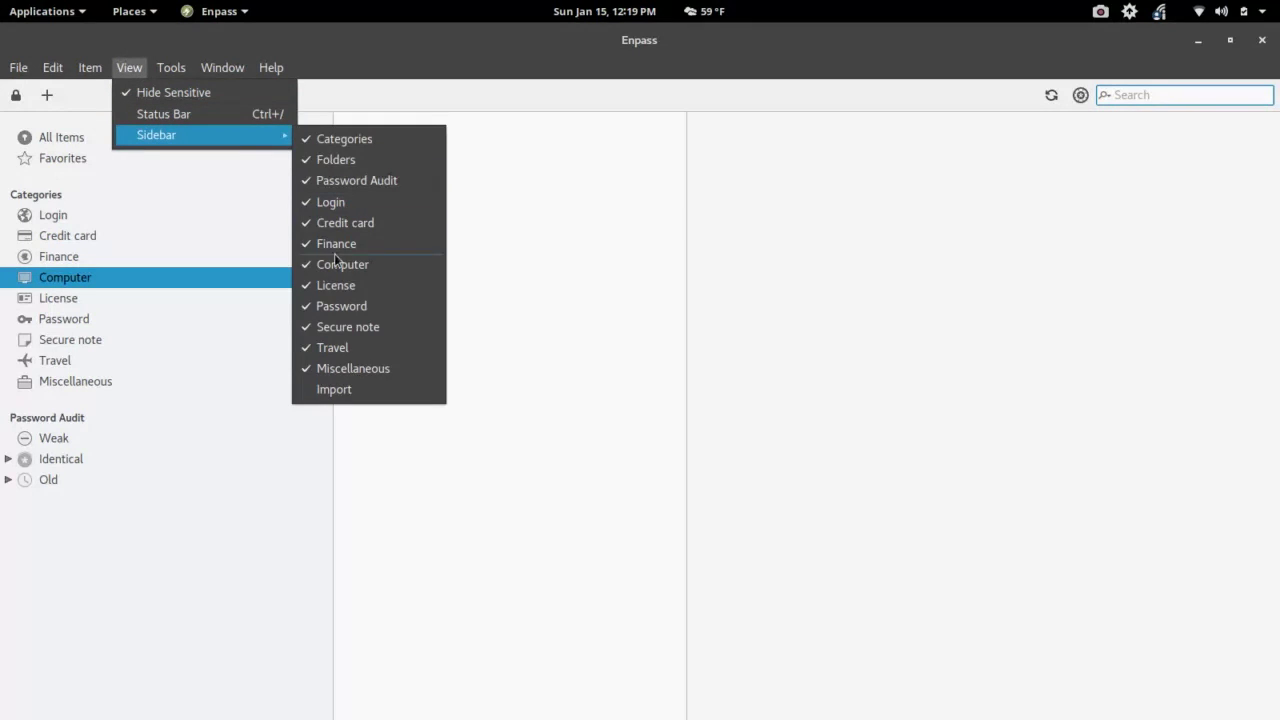
mouse_move(184, 65)
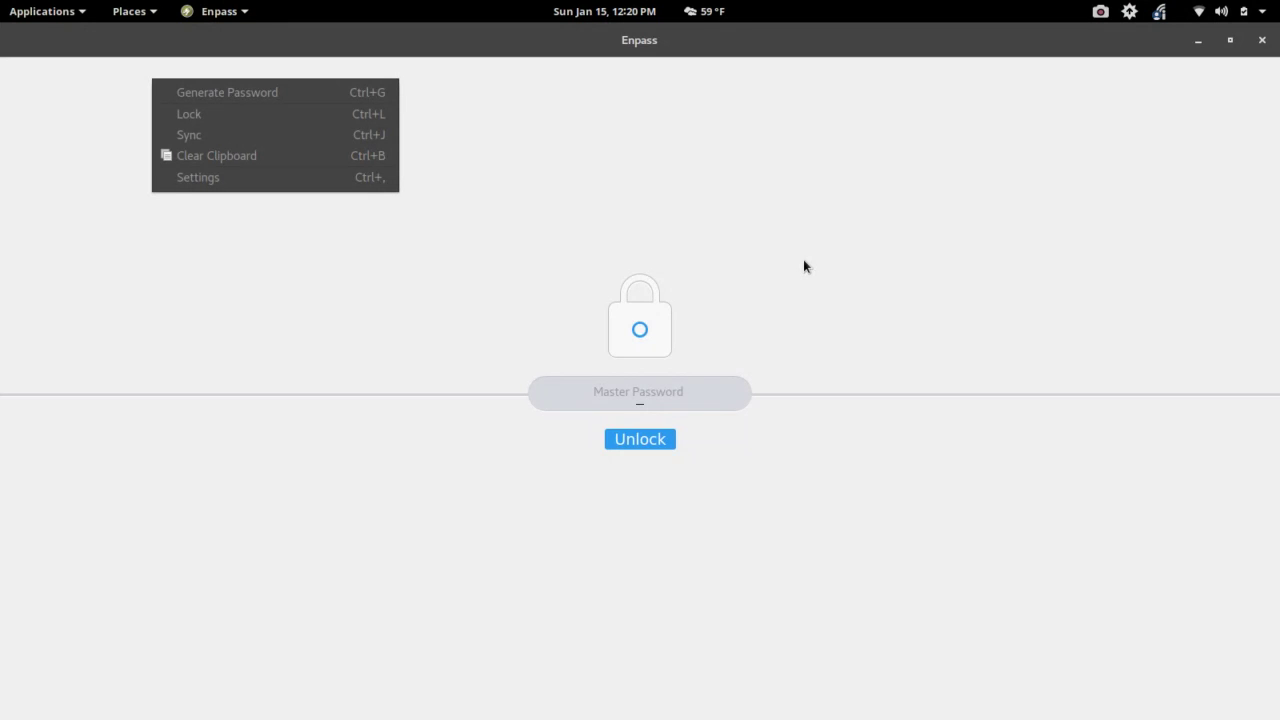
- Unlock the vault again by entering the master password
left_click(642, 441)
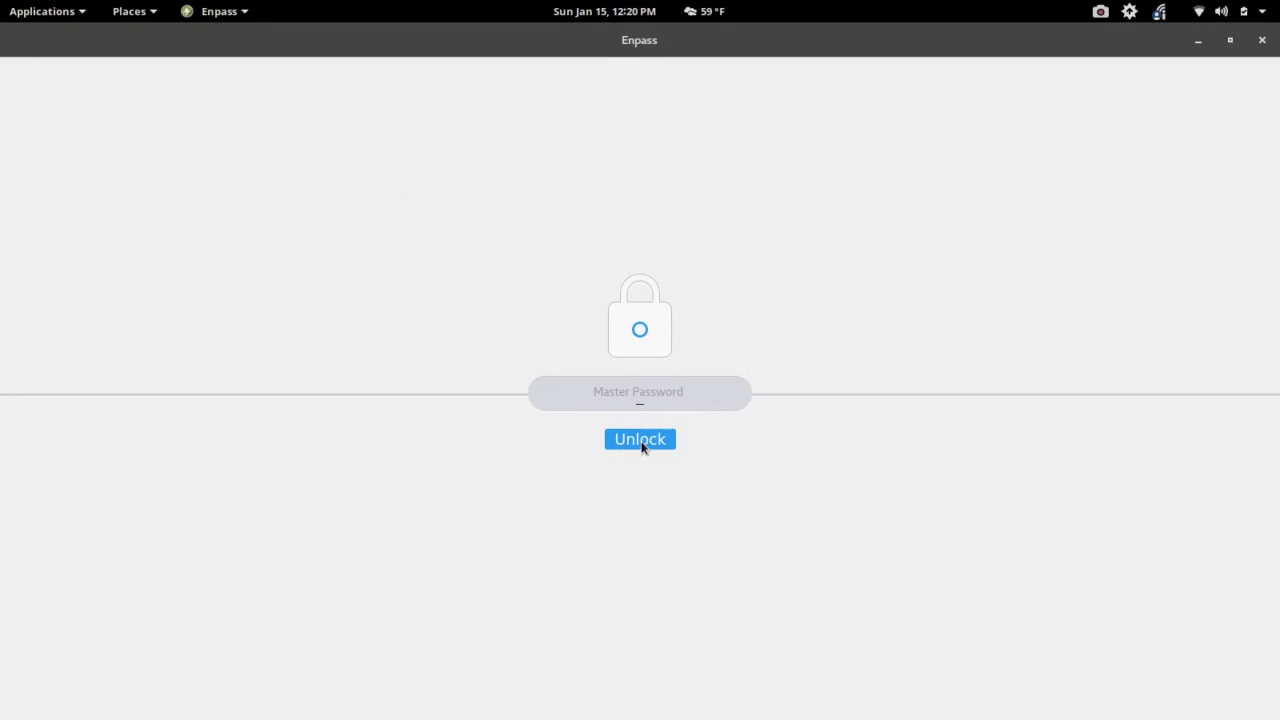
left_click(645, 403)
type("••••••••••")
key("Return")
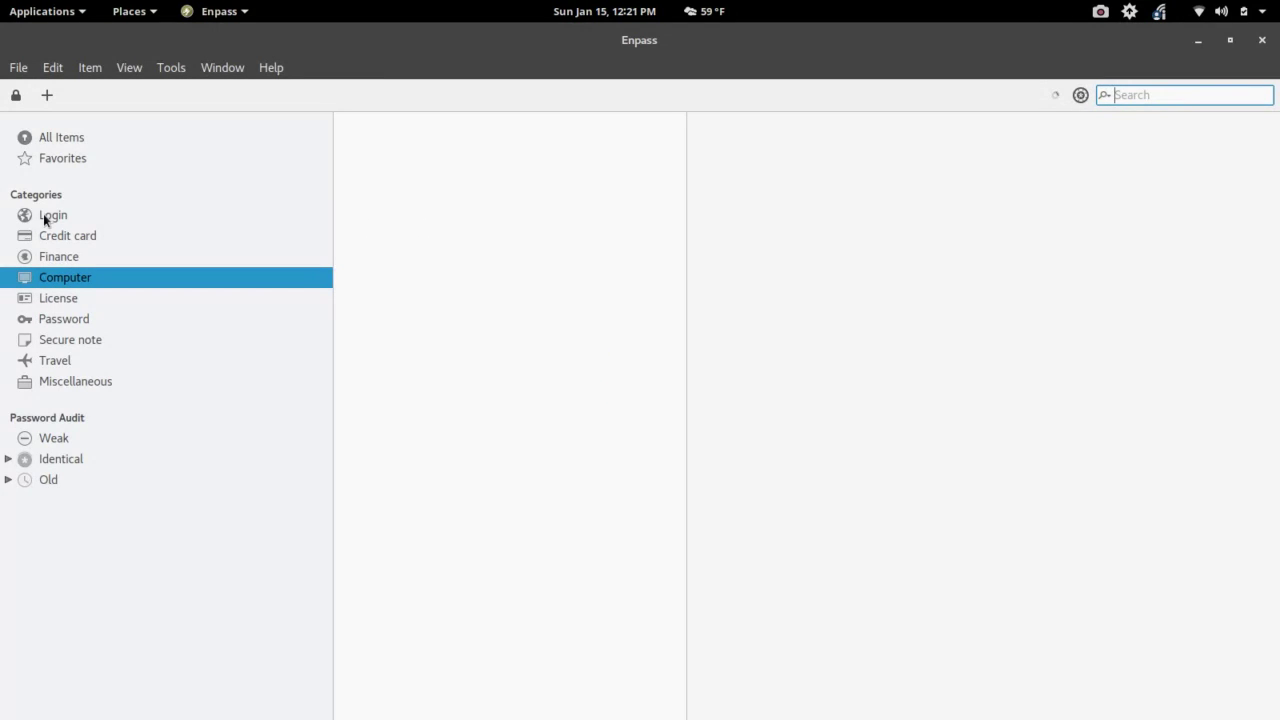
- Browse the Login, Credit card, Finance and Computer categories, ending back on Login
left_click(44, 217)
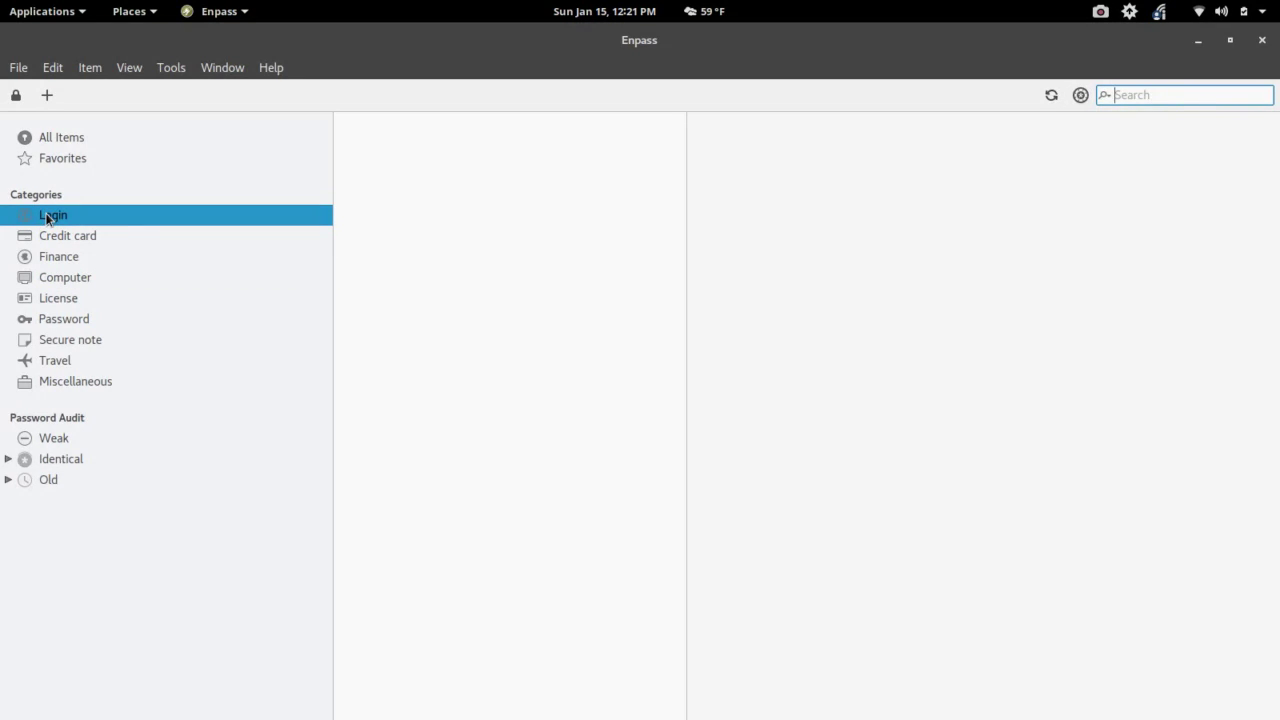
key("ctrl+f")
left_click(63, 241)
left_click(60, 258)
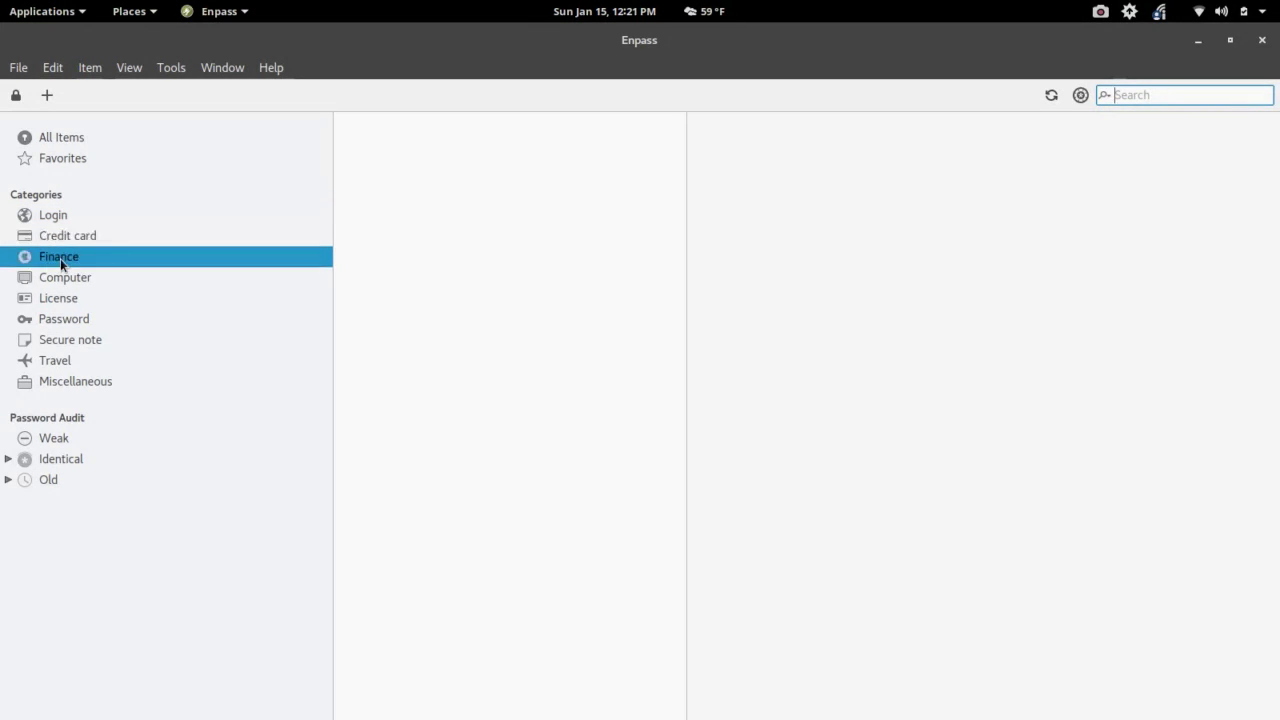
left_click(62, 280)
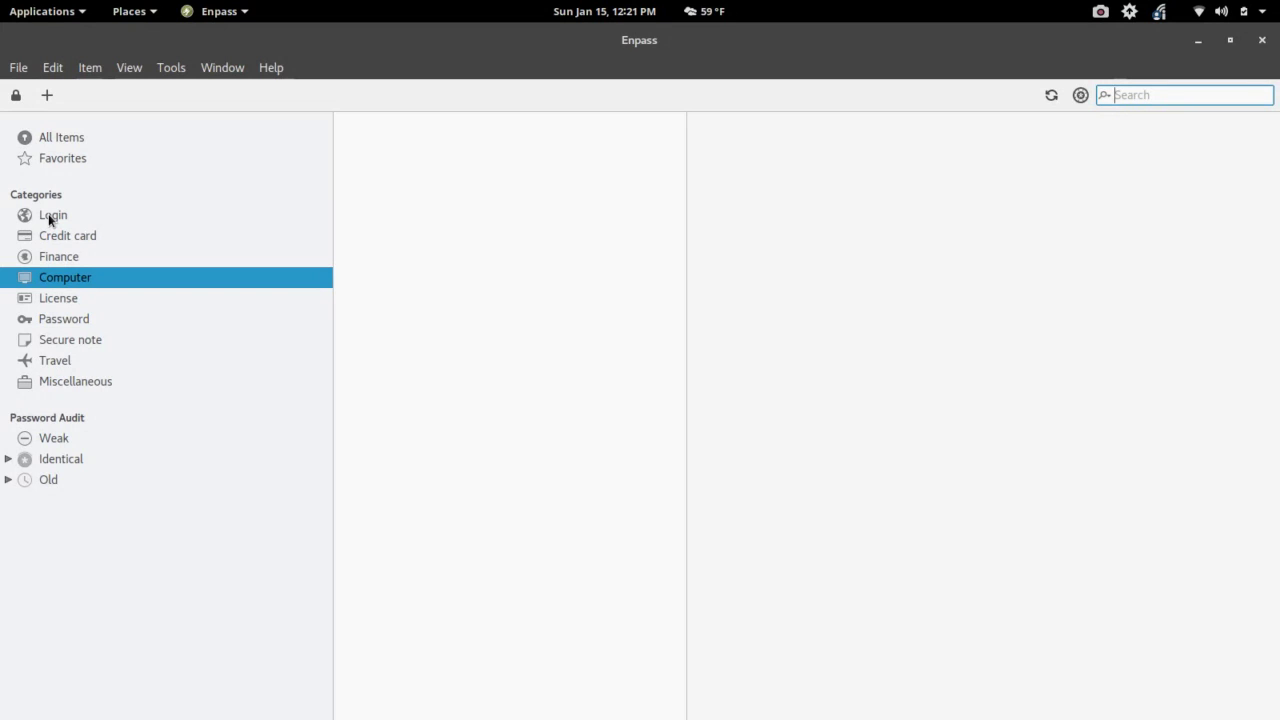
left_click(49, 219)
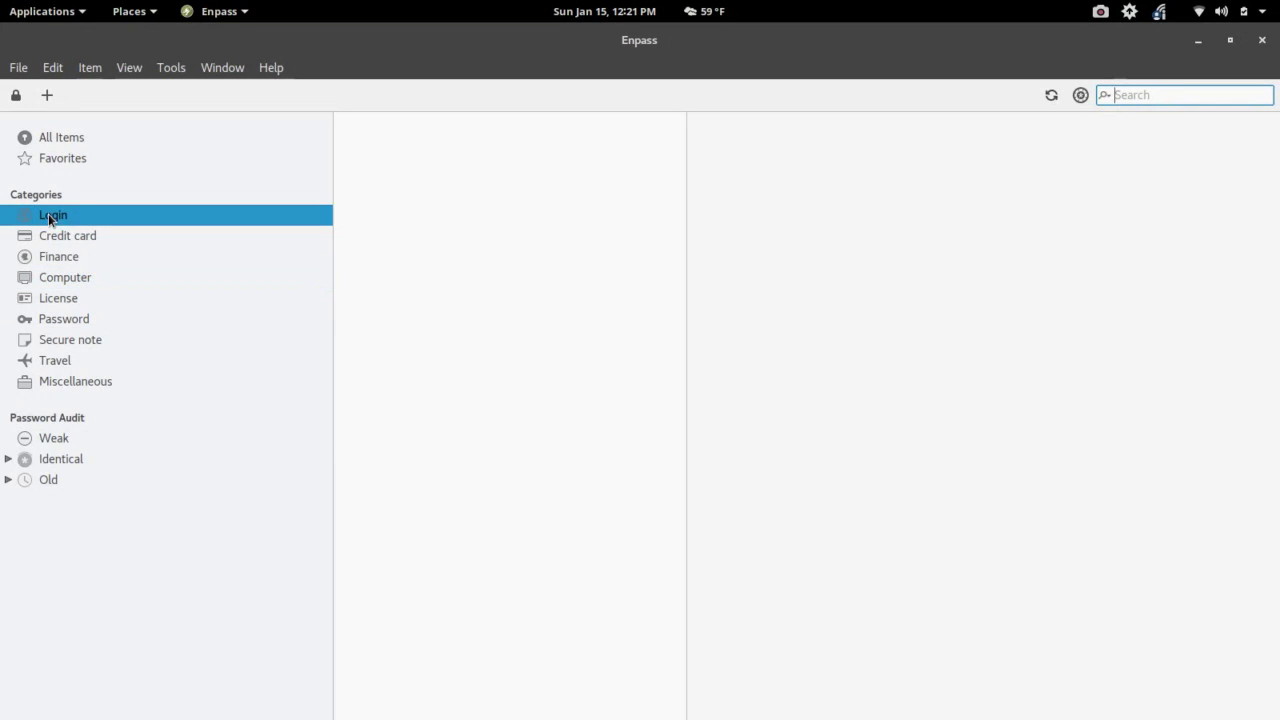
- Create a new Login item titled 'Google Docs'
left_click(47, 95)
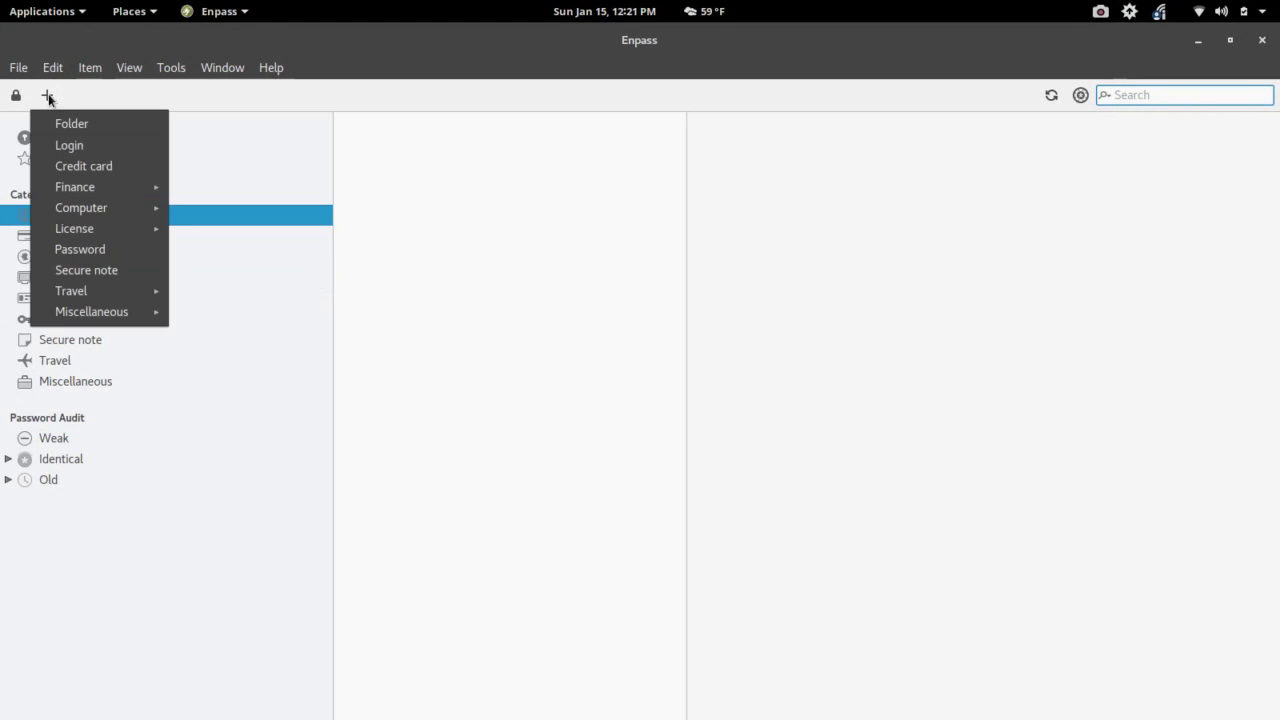
left_click(83, 146)
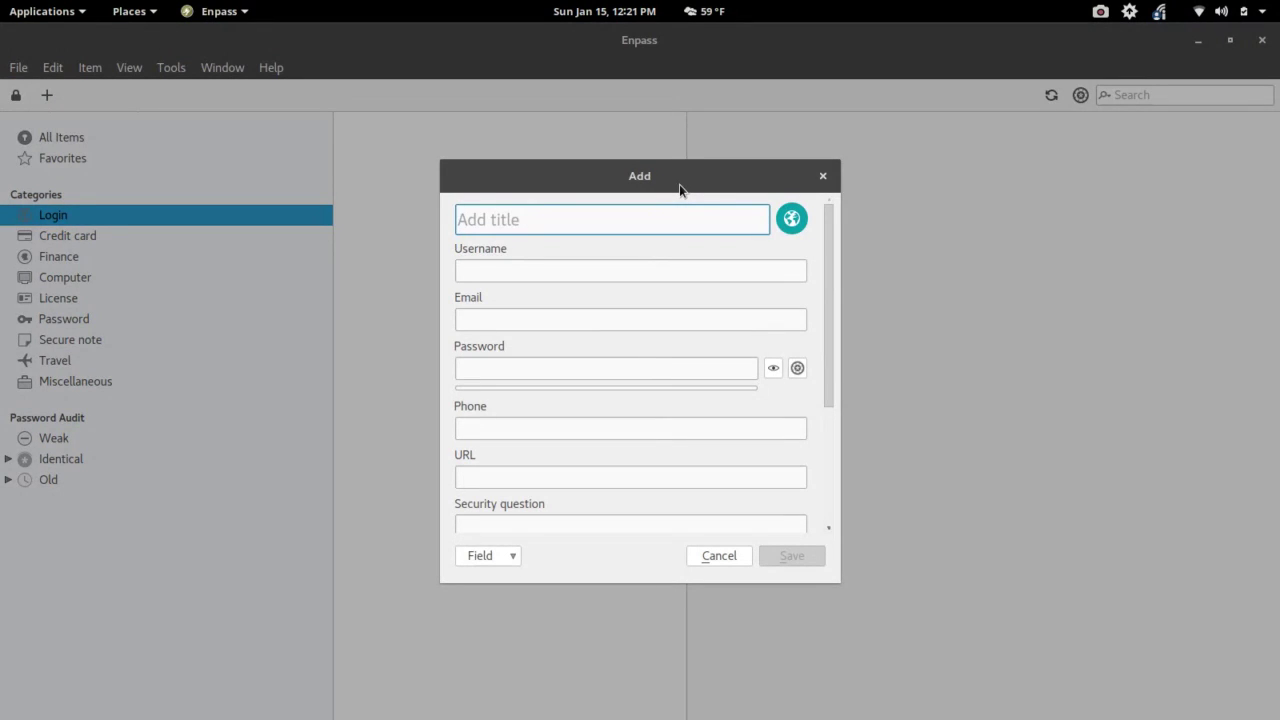
type("Googl")
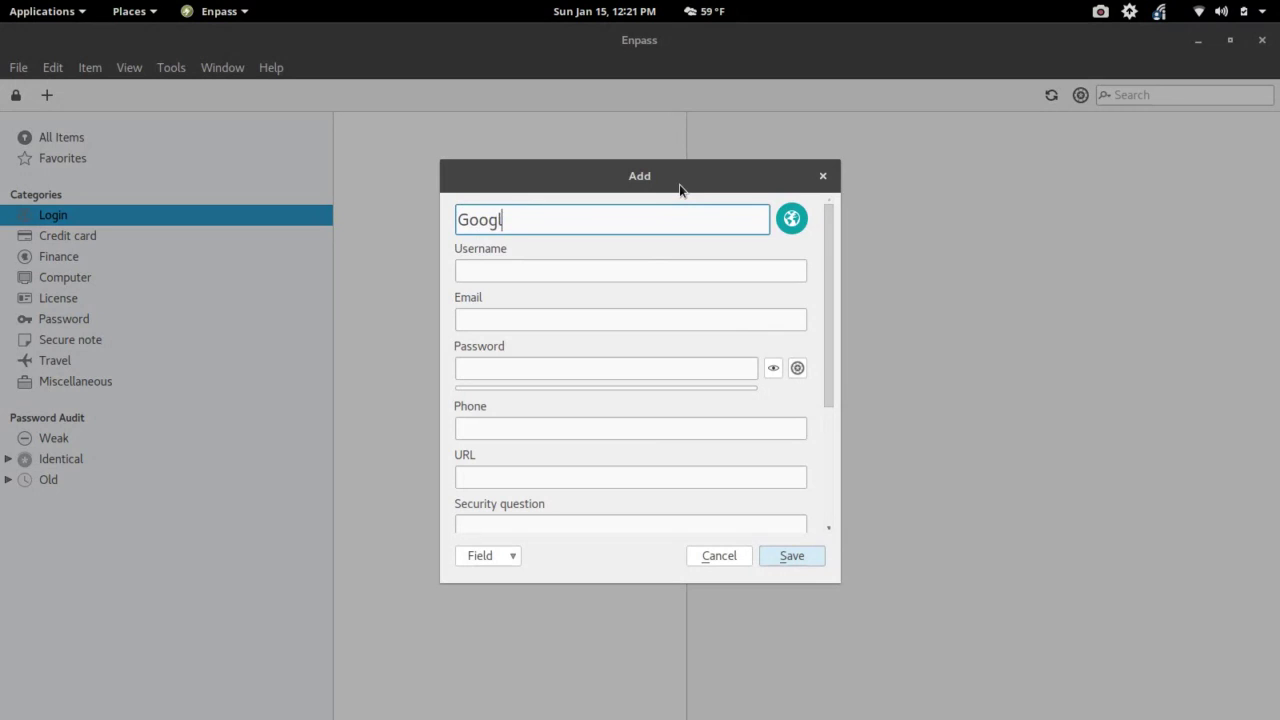
type("e Docs")
- Enter username 'Docs' and the account's email address, then move to the Password field
left_click(547, 272)
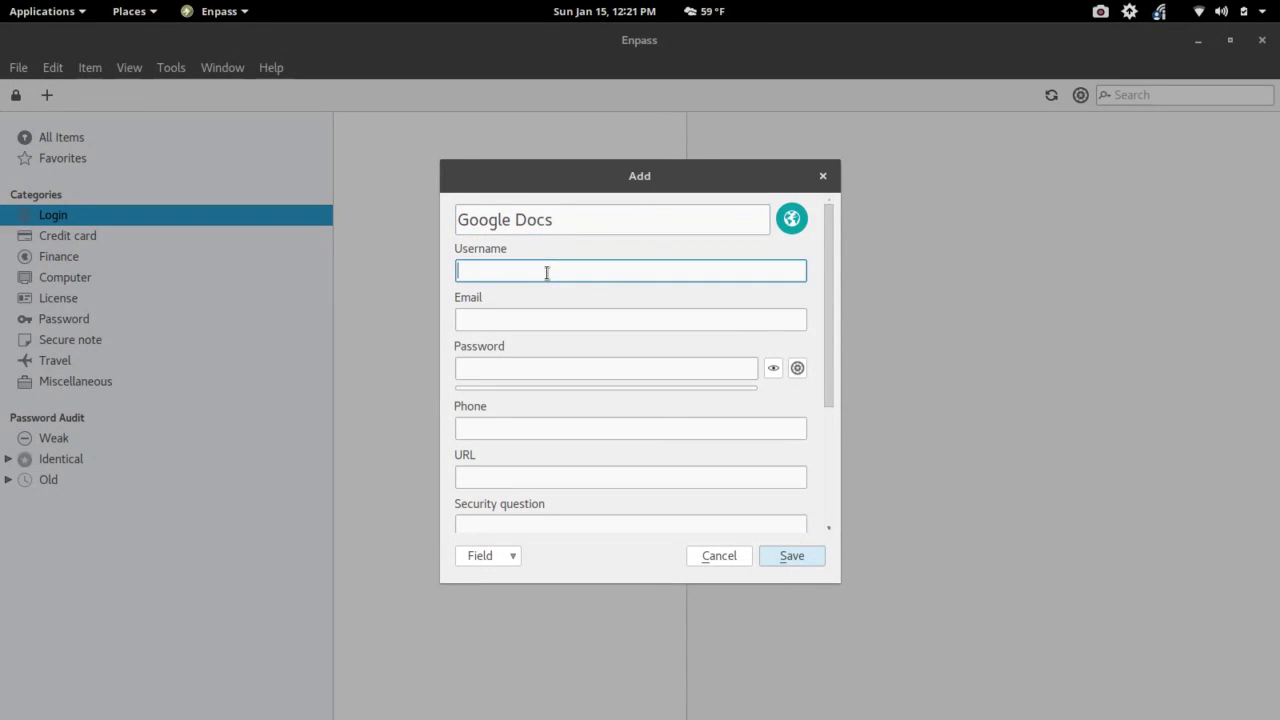
type("Docs")
left_click(470, 317)
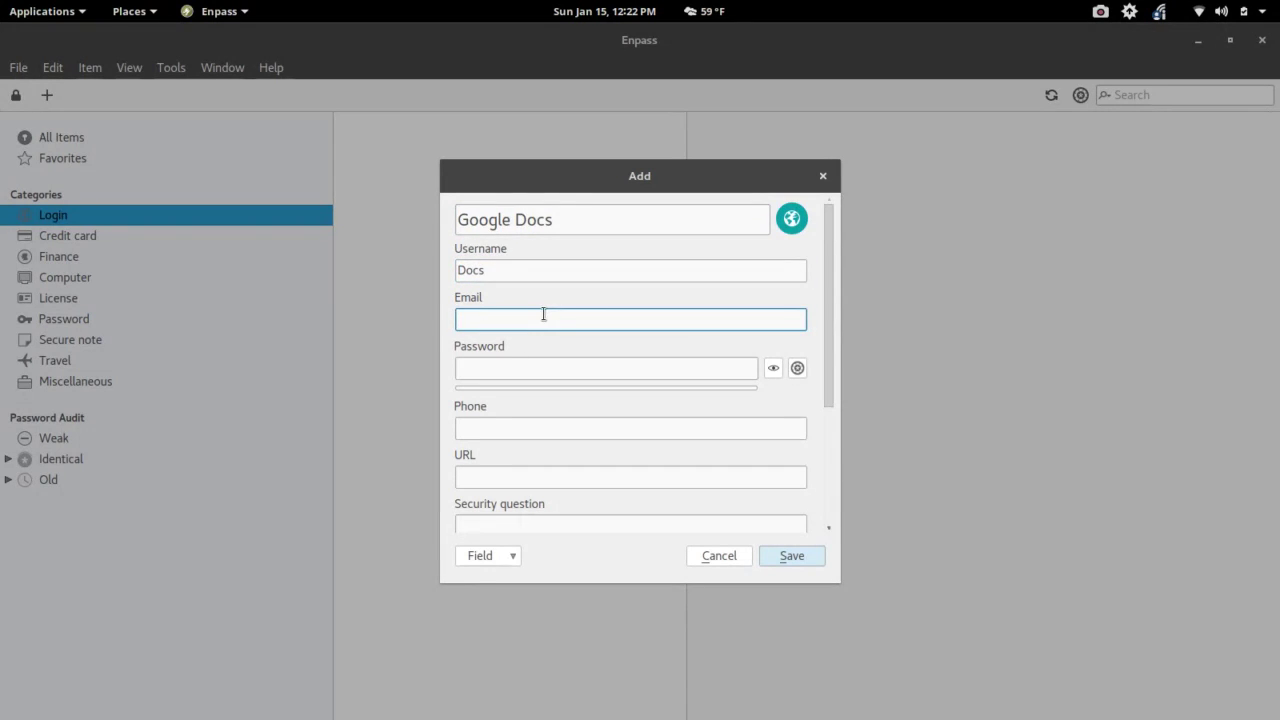
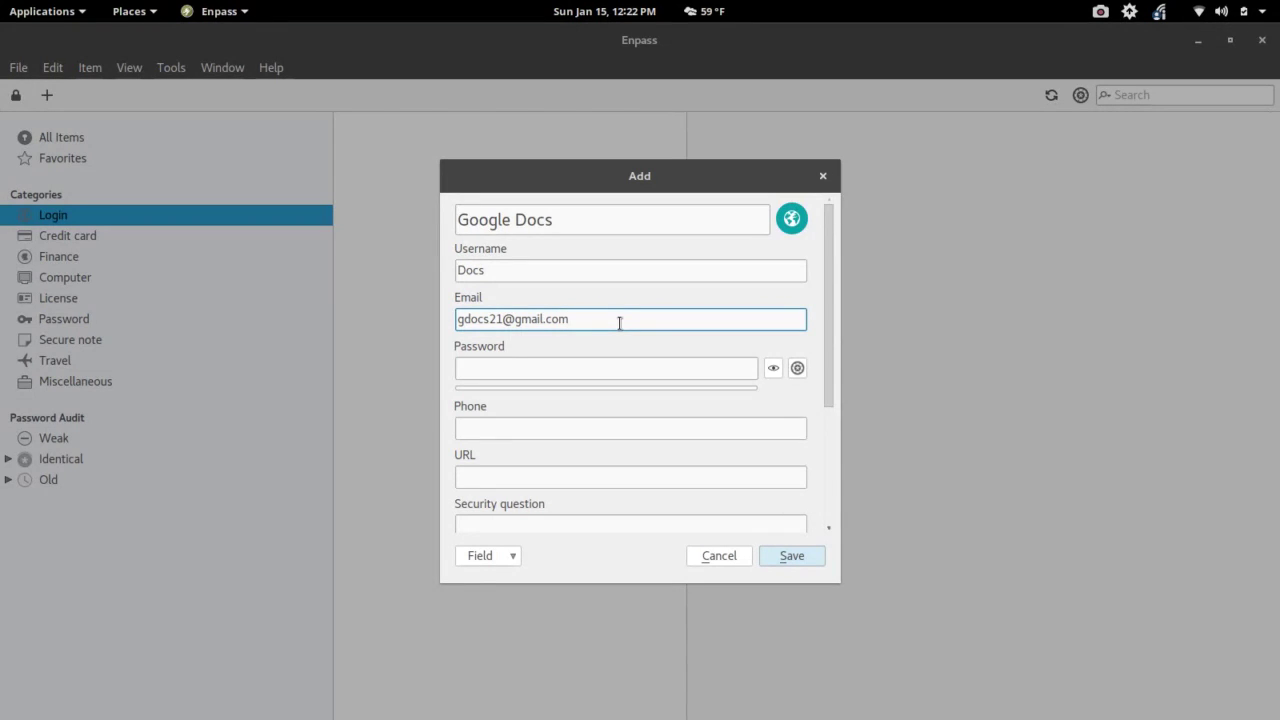
left_click(580, 370)
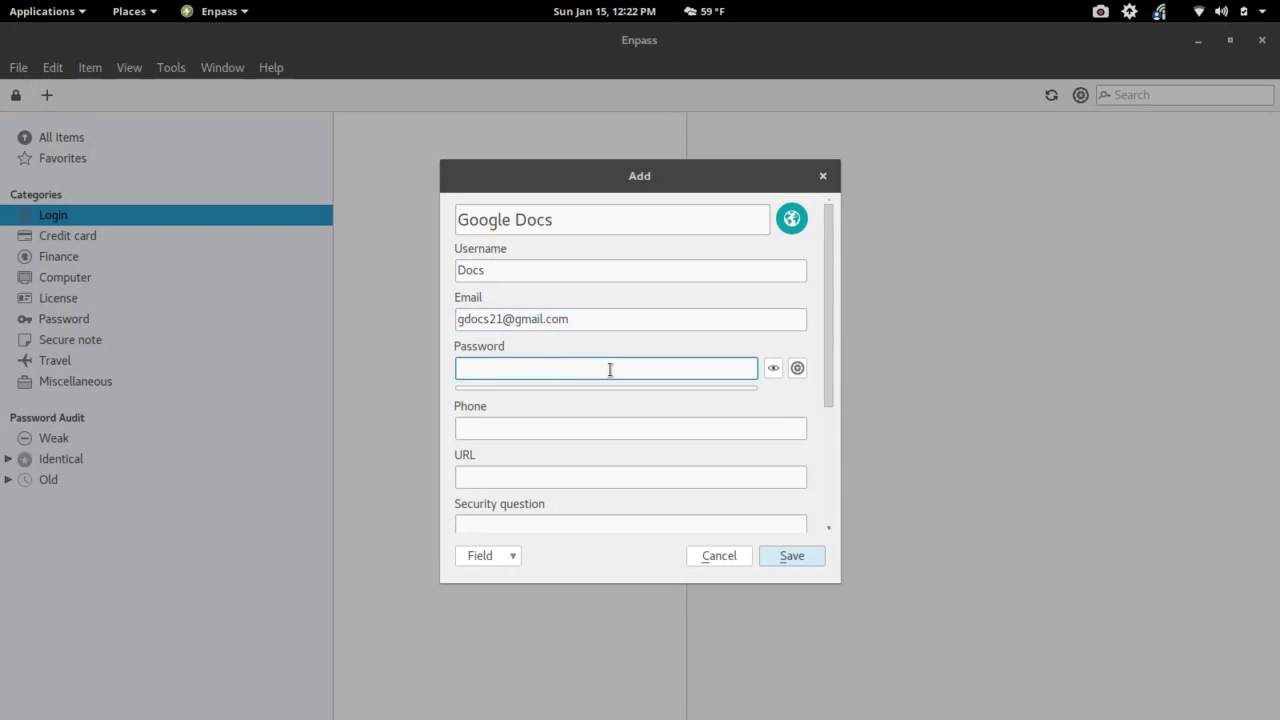
- Generate an 18-character Strong password and insert it into the login's Password field
left_click(797, 368)
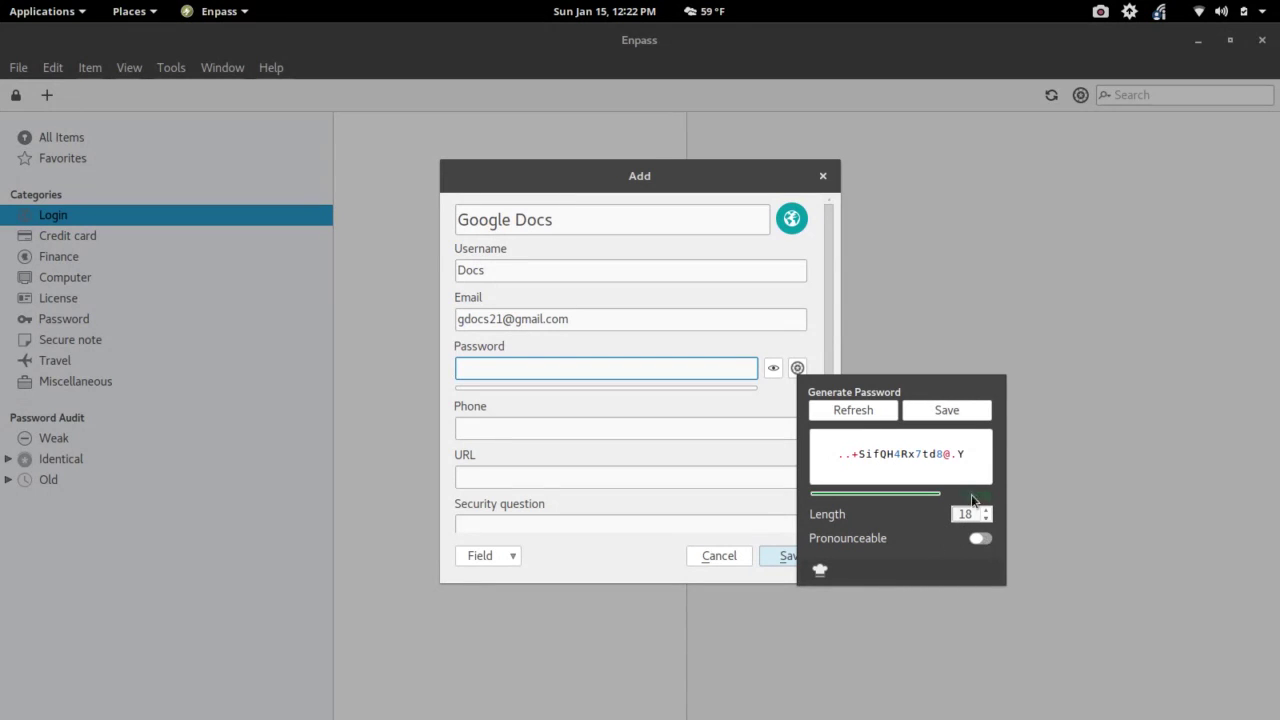
left_click(955, 414)
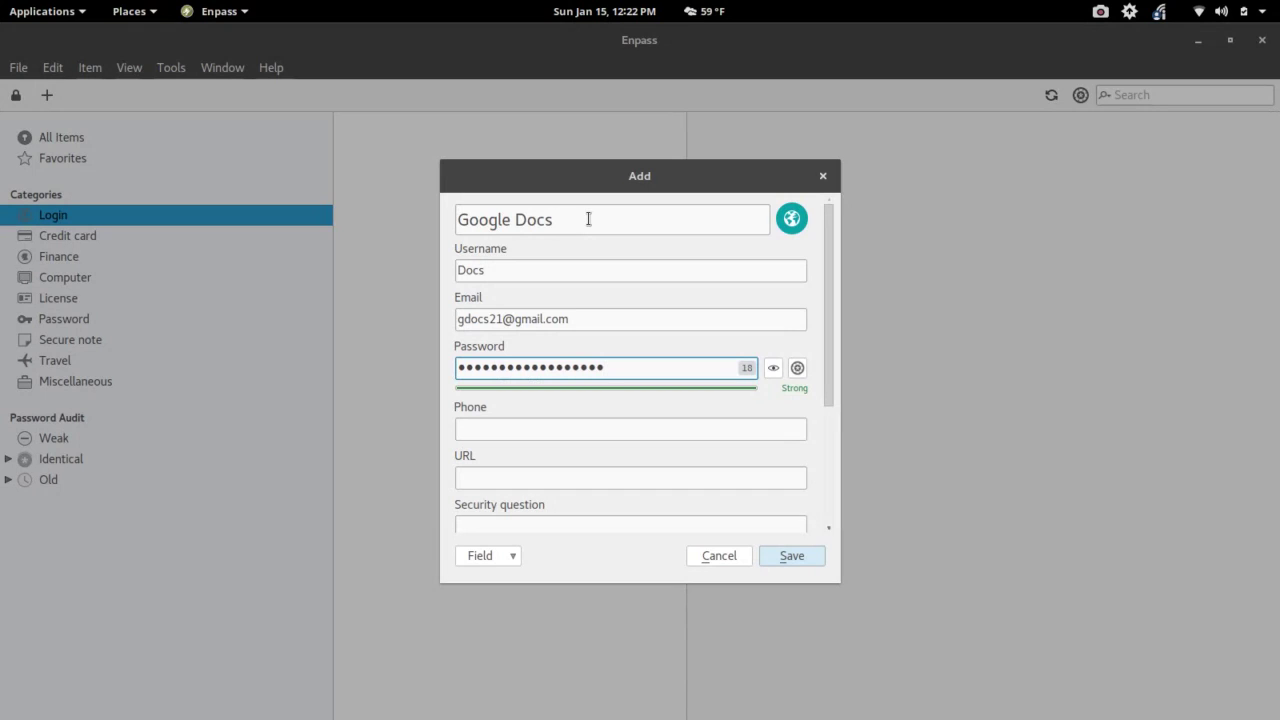
scroll(493, 425, "down", 2)
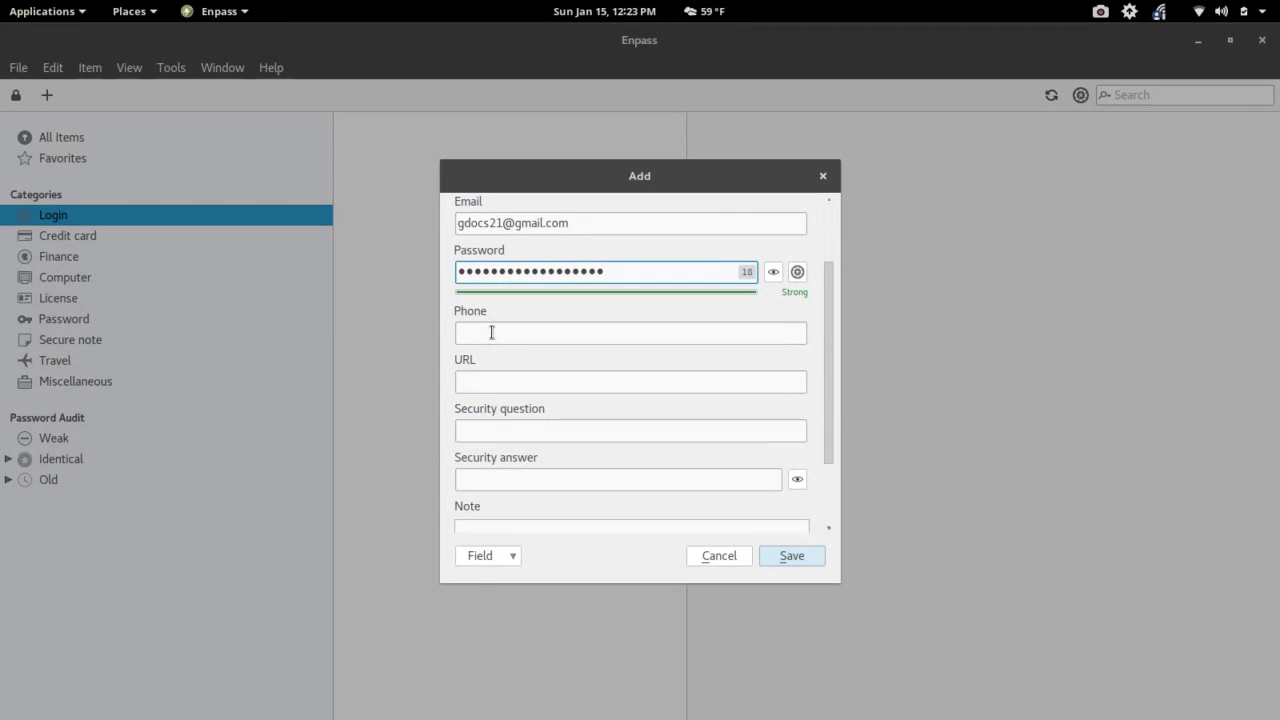
left_click(485, 383)
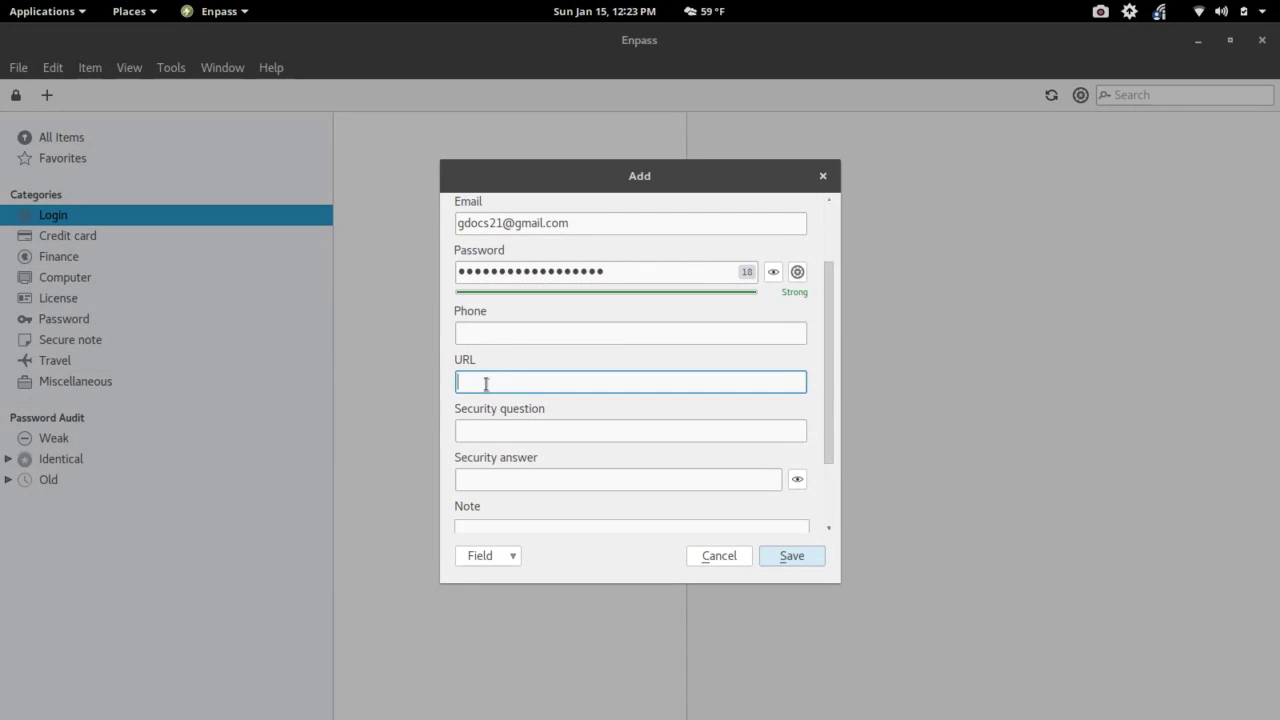
type("www.google.com")
- Step through the Security question, answer and Note fields, leaving them empty
left_click(484, 430)
scroll(559, 432, "down", 2)
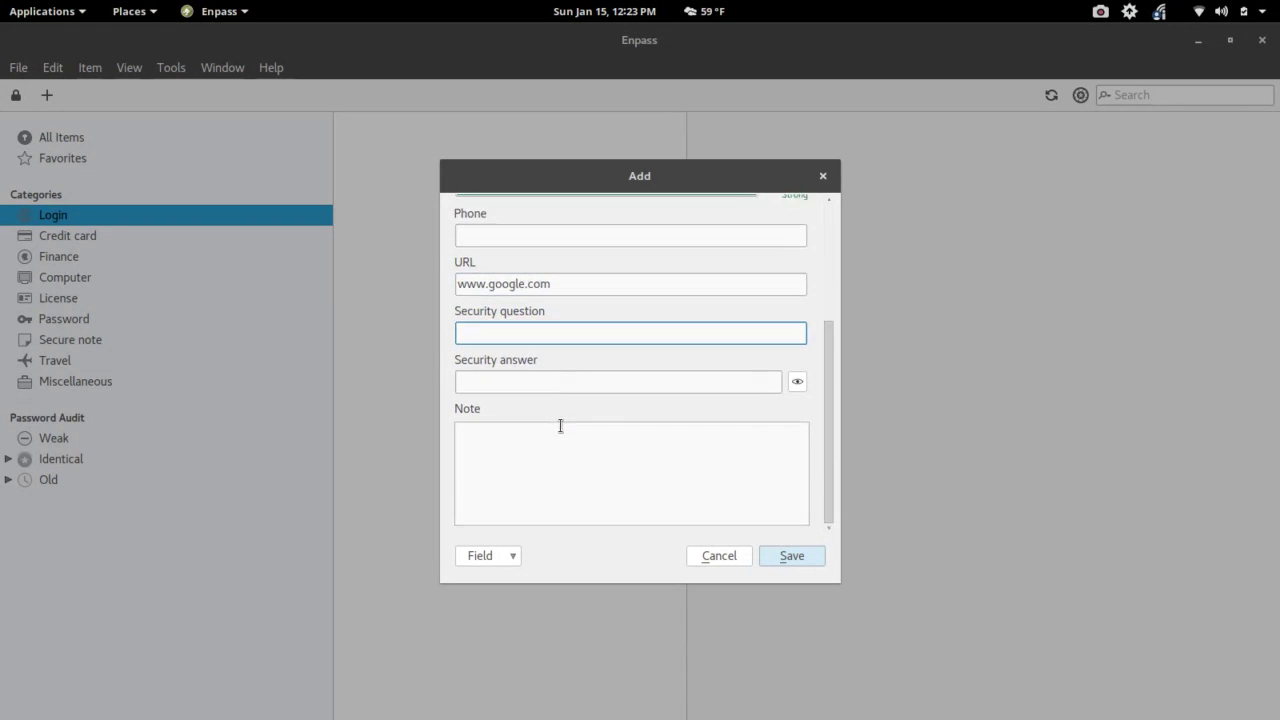
left_click(469, 378)
left_click(473, 339)
left_click(517, 430)
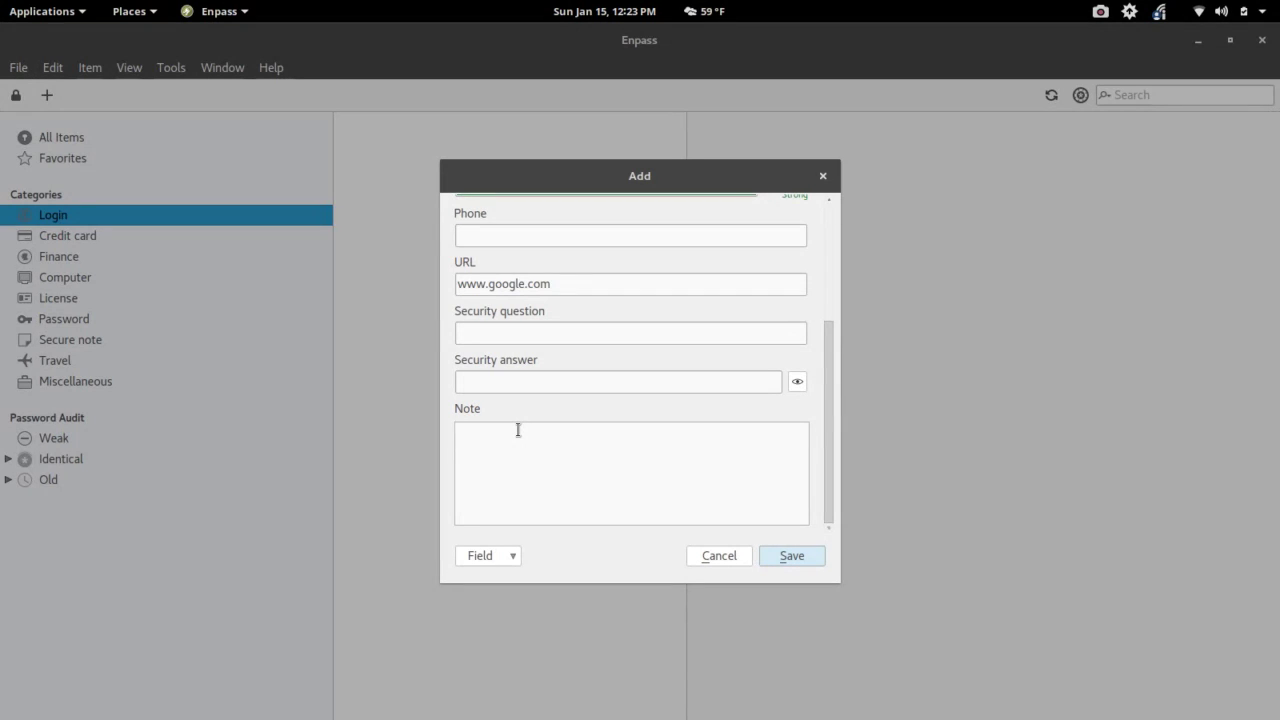
- Check the extra Field options without adding one, then save the Google Docs login
left_click(506, 557)
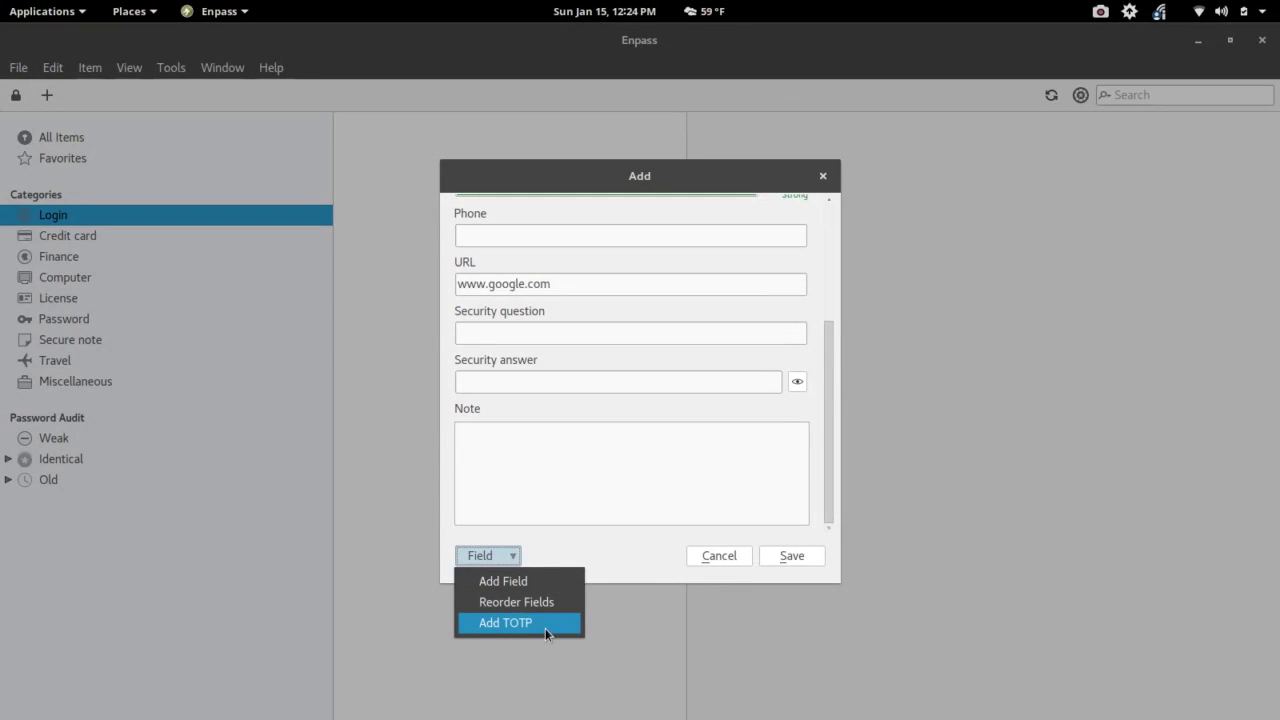
left_click(581, 549)
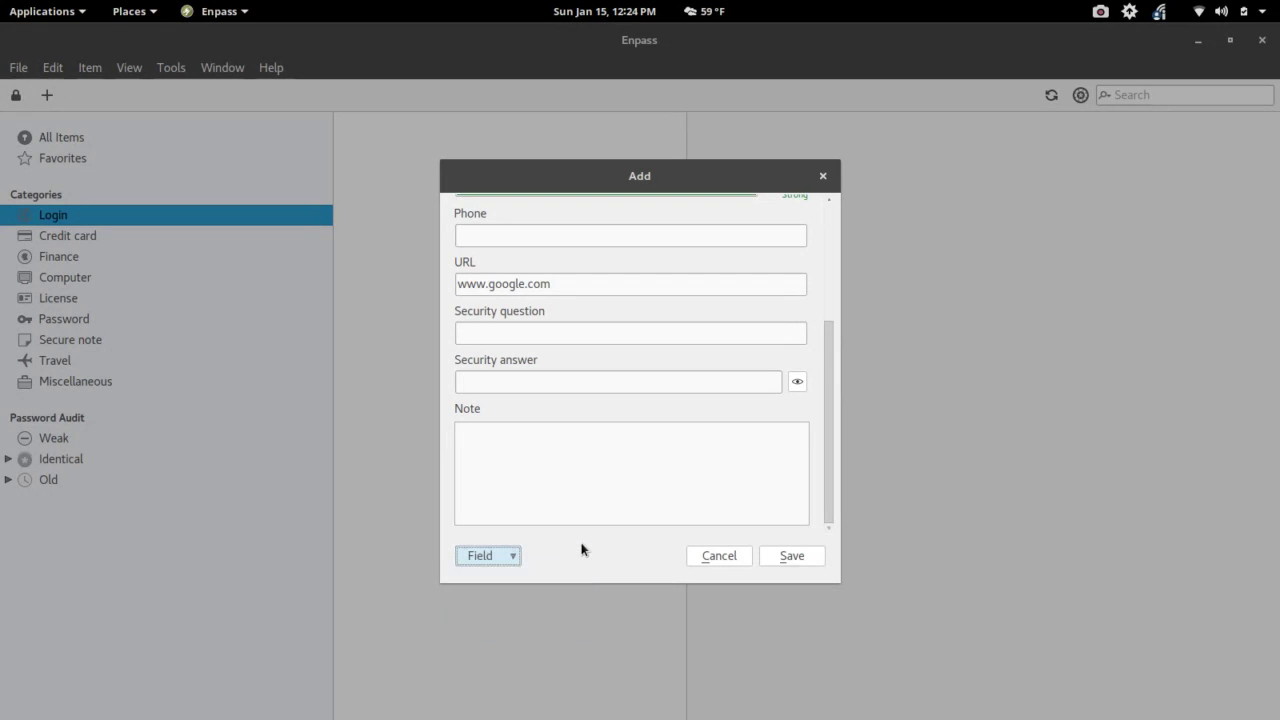
scroll(663, 517, "up", 5)
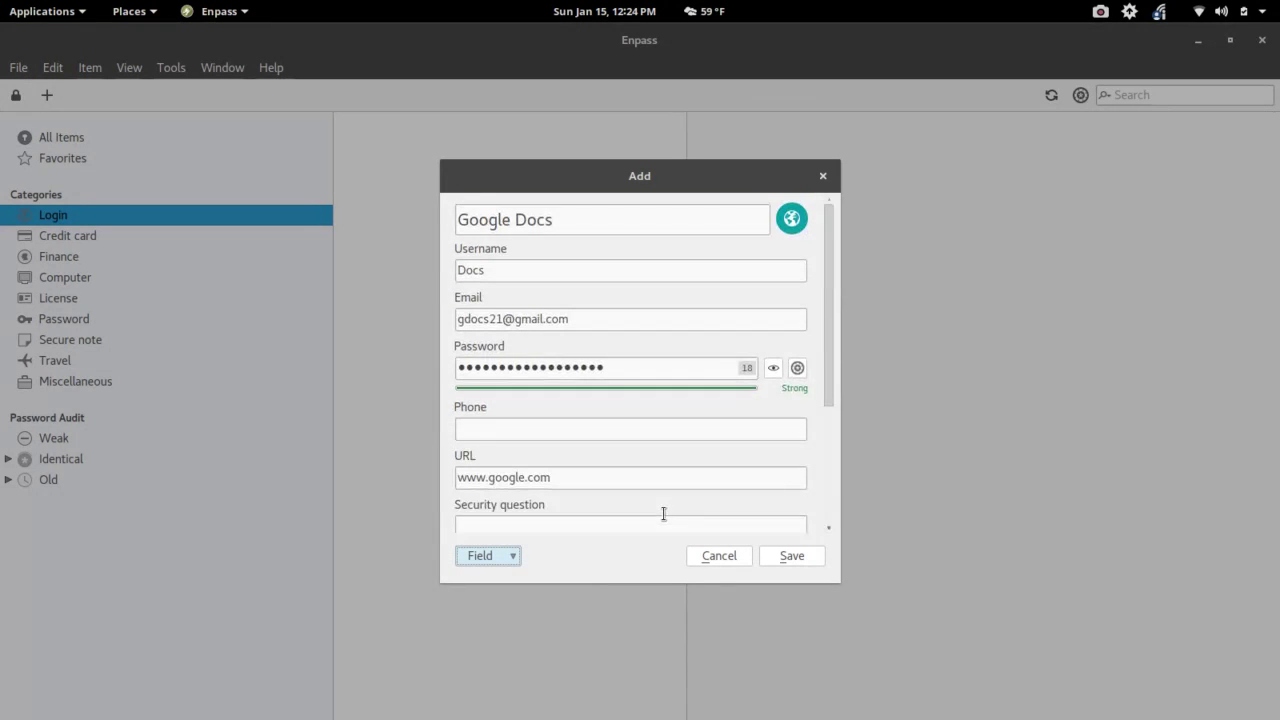
left_click(792, 556)
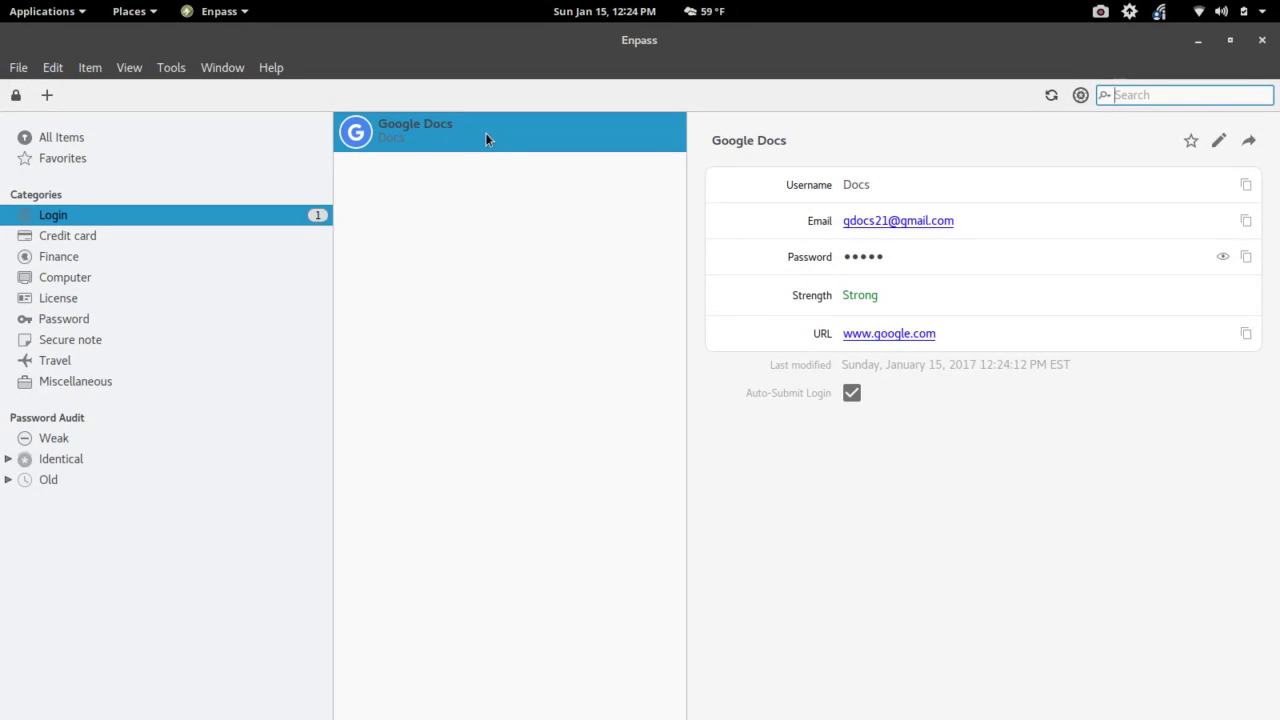
left_click(1222, 258)
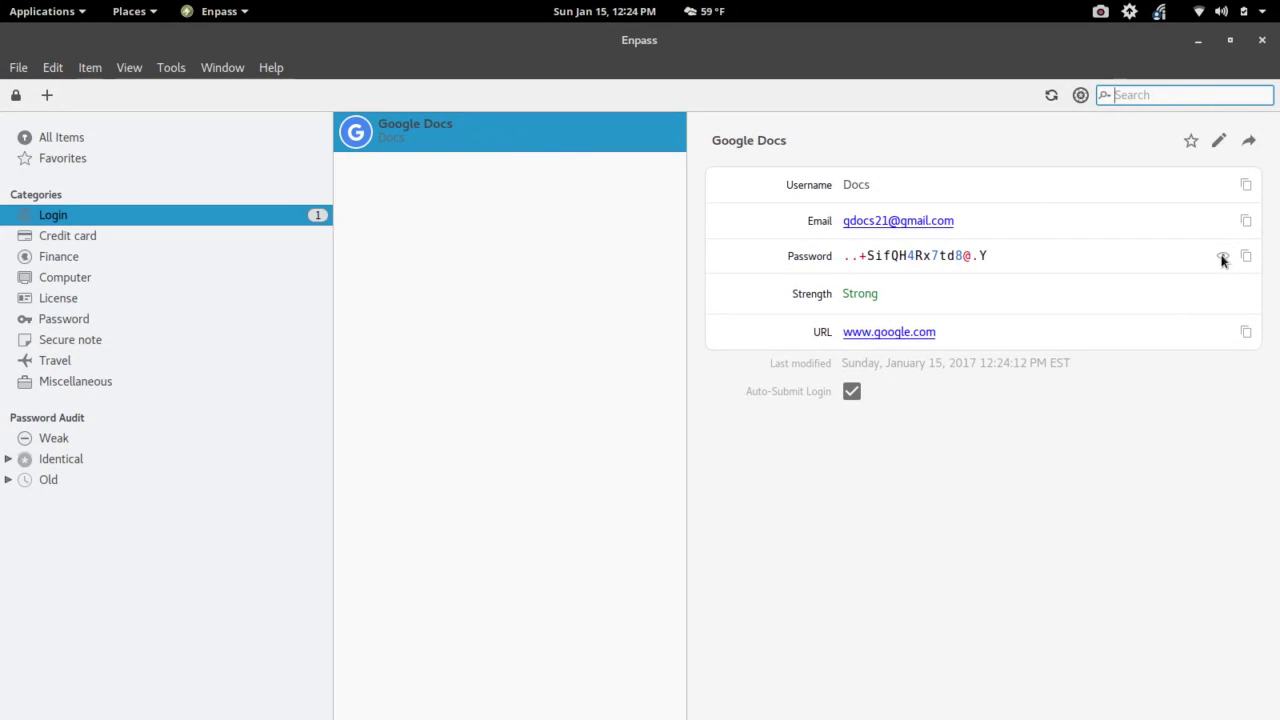
left_click(1222, 258)
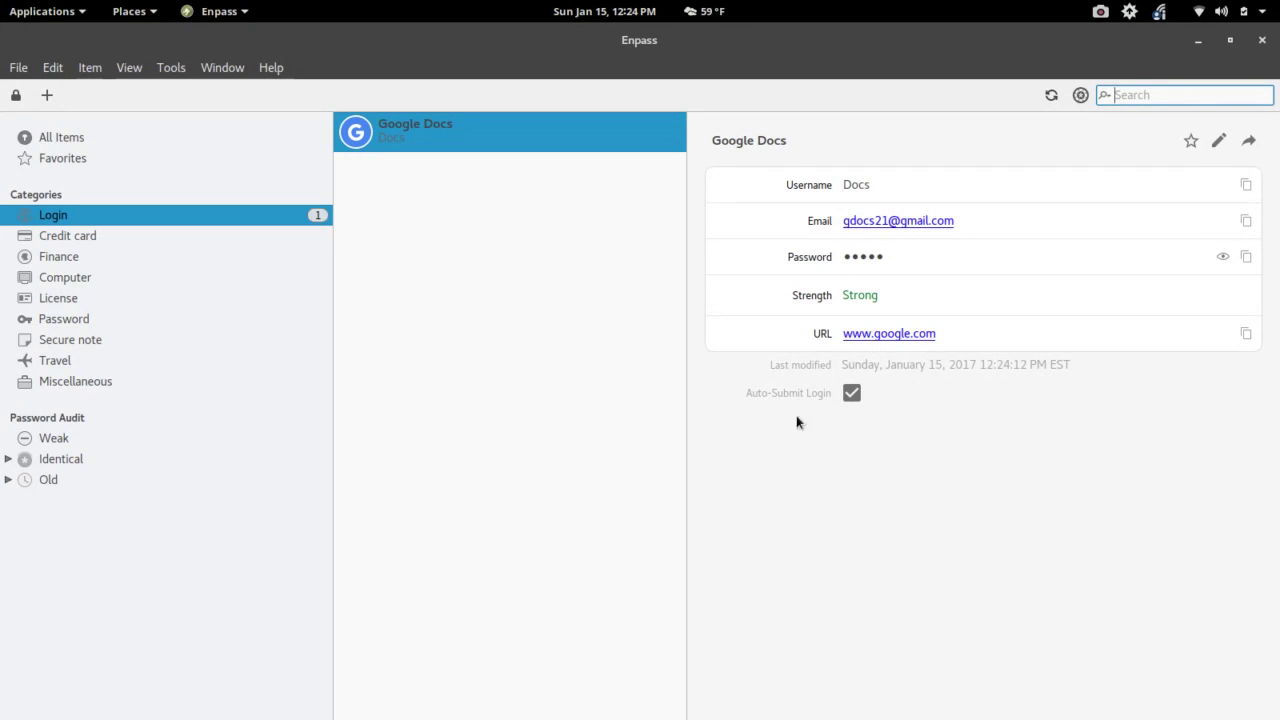
left_click(851, 394)
left_click(850, 394)
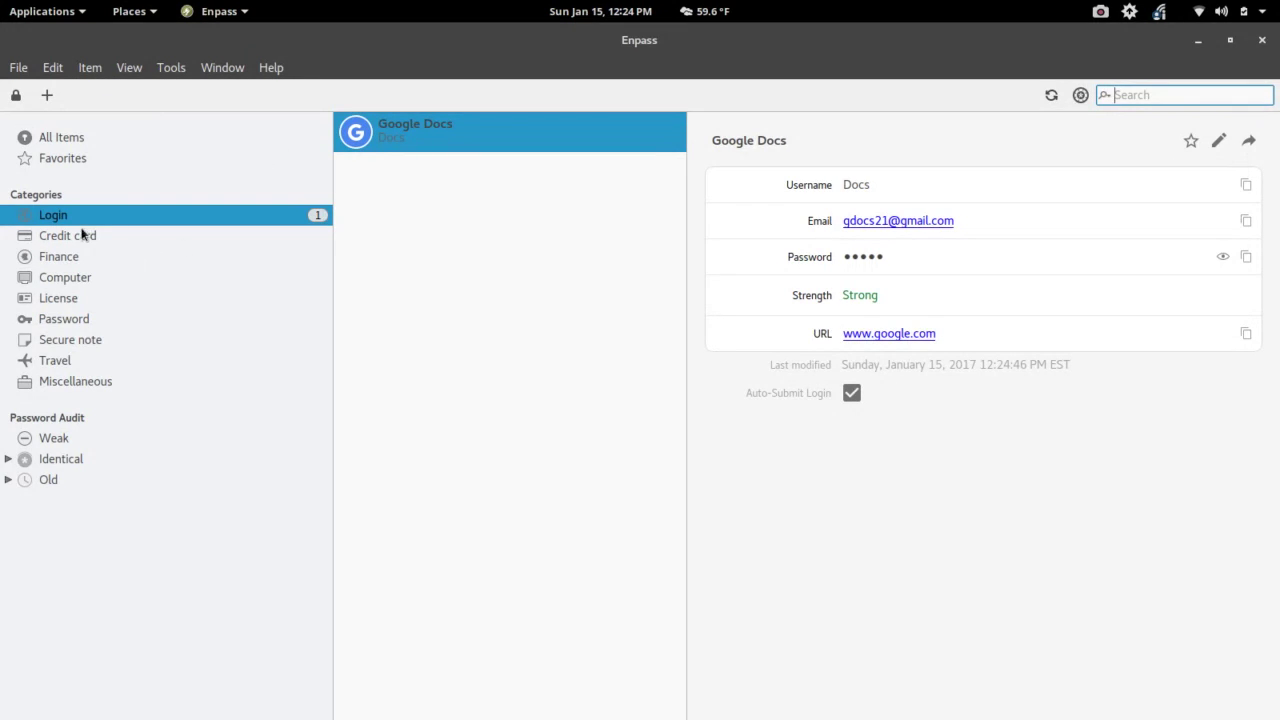
left_click(91, 70)
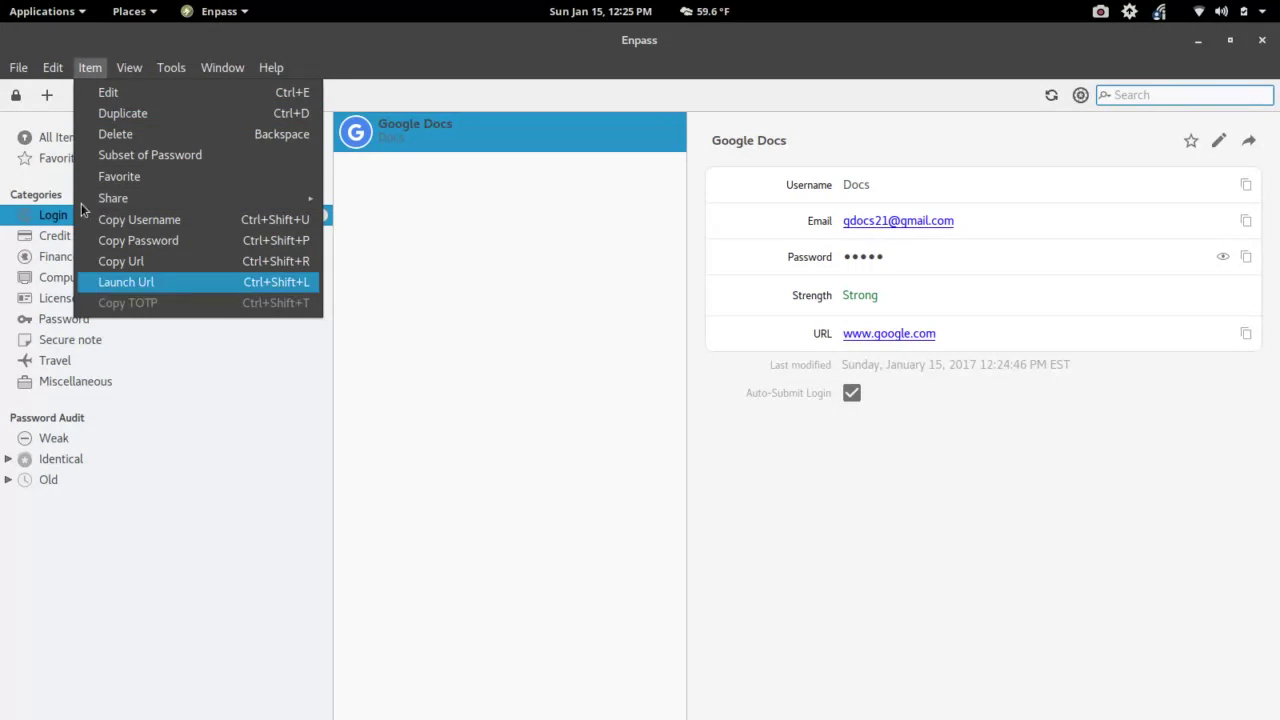
left_click(14, 75)
left_click(16, 70)
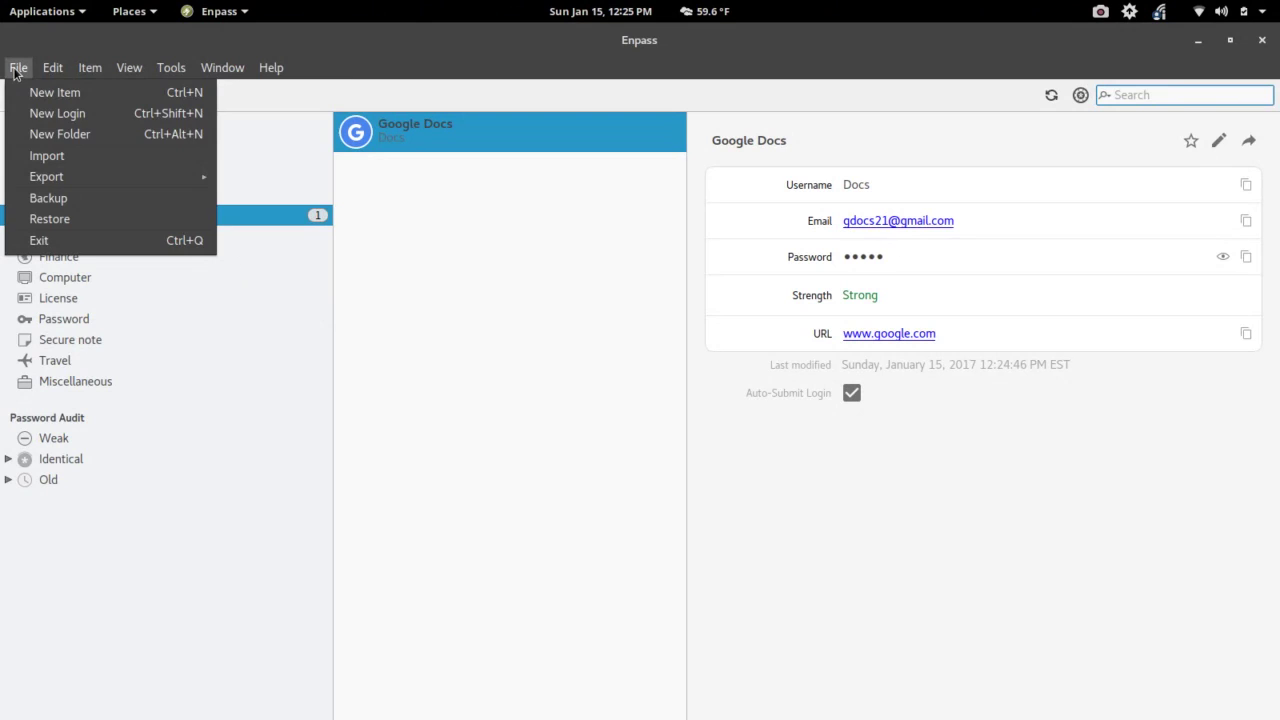
left_click(14, 72)
left_click(243, 72)
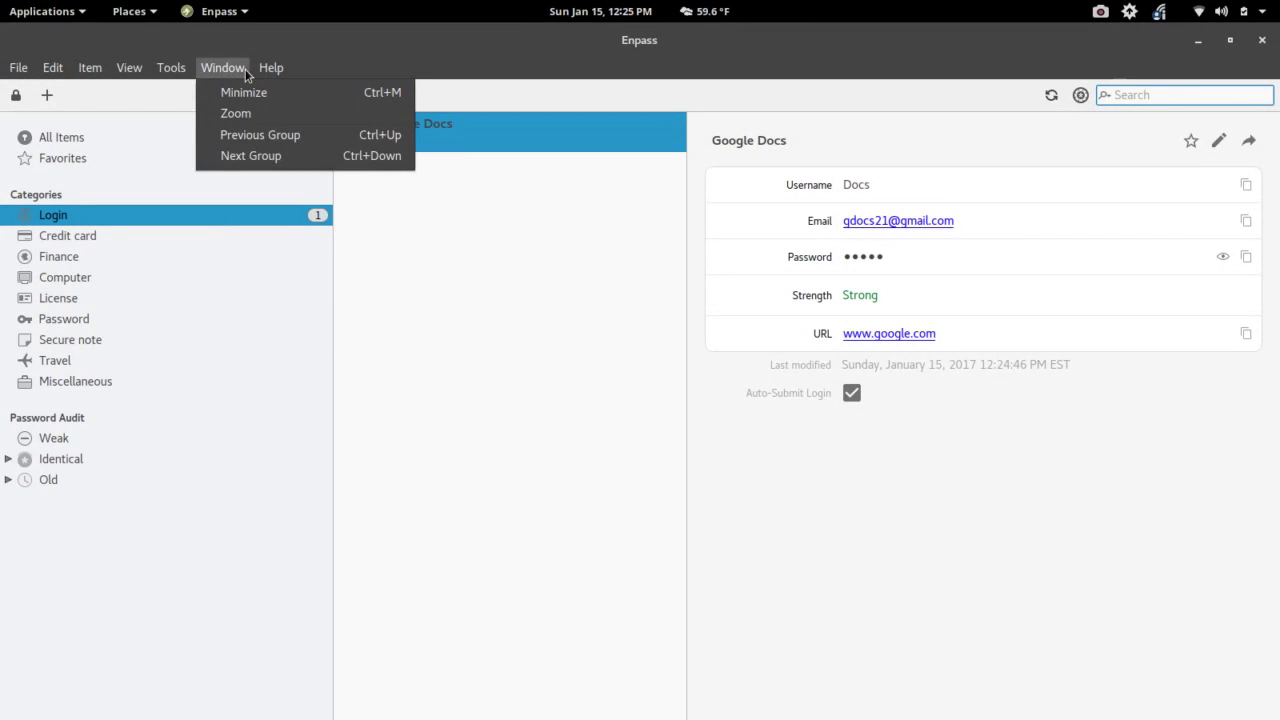
left_click(245, 69)
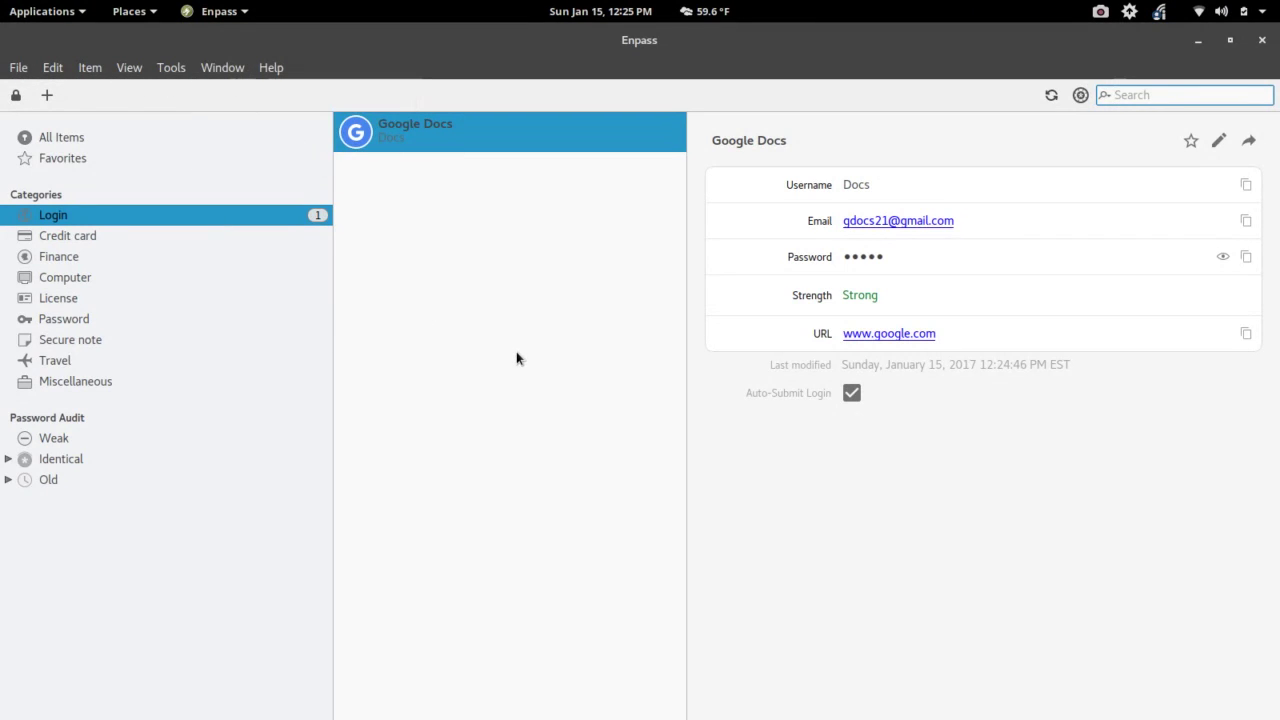